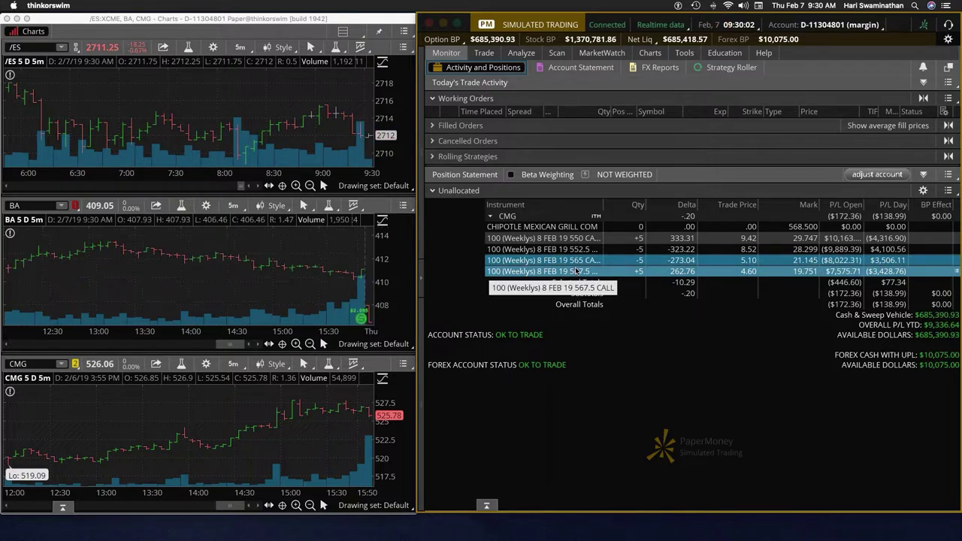
Step: Load GOOGL and AMZN into the charts and select the four CMG condor call legs together
left_click(422, 278)
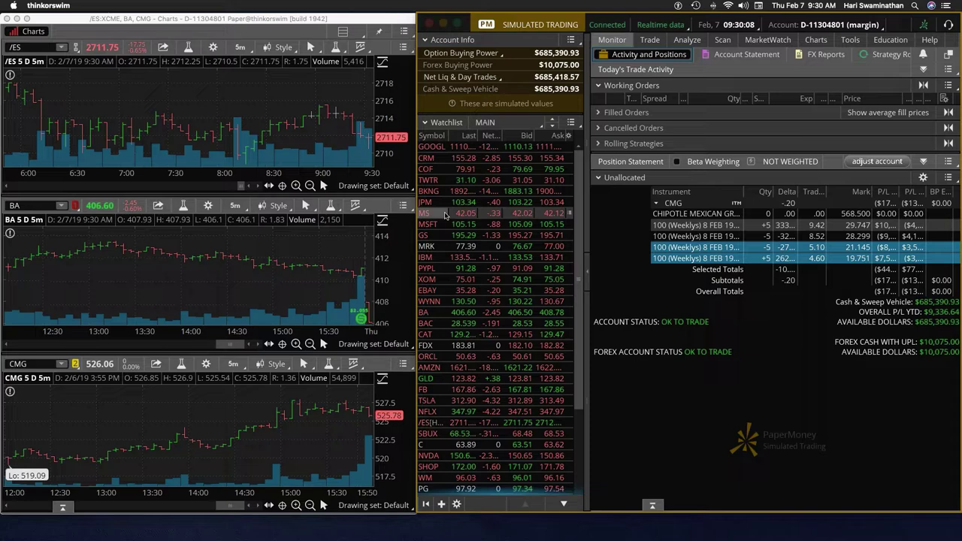
left_click(431, 147)
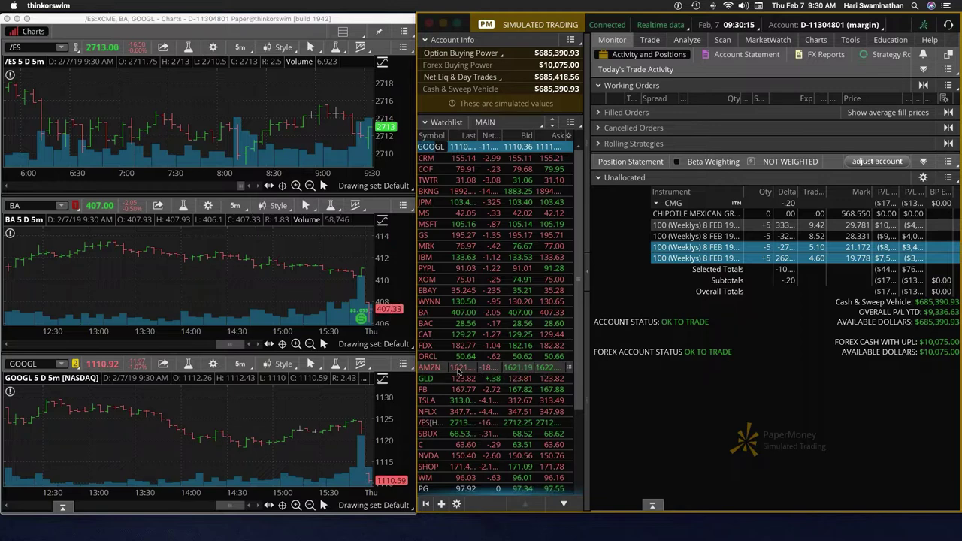
left_click(434, 369)
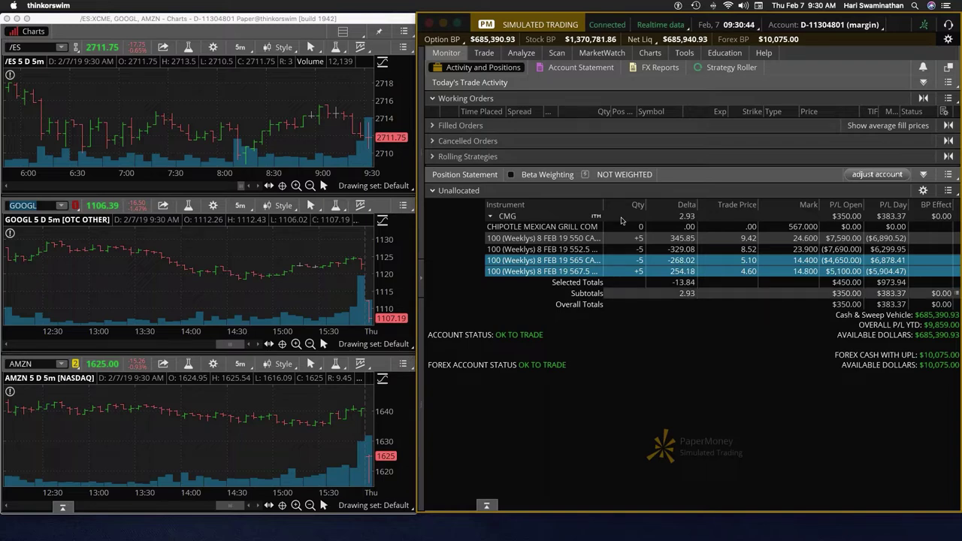
left_click_drag(545, 239, 575, 277)
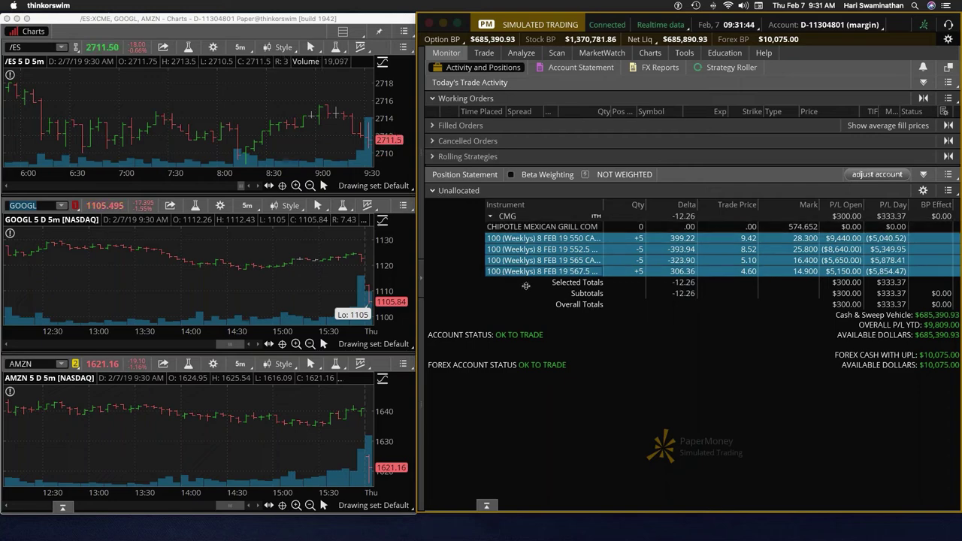
Step: Send a SELL -5 CMG condor closing order at a 1.00 limit credit
right_click(530, 274)
mouse_move(571, 290)
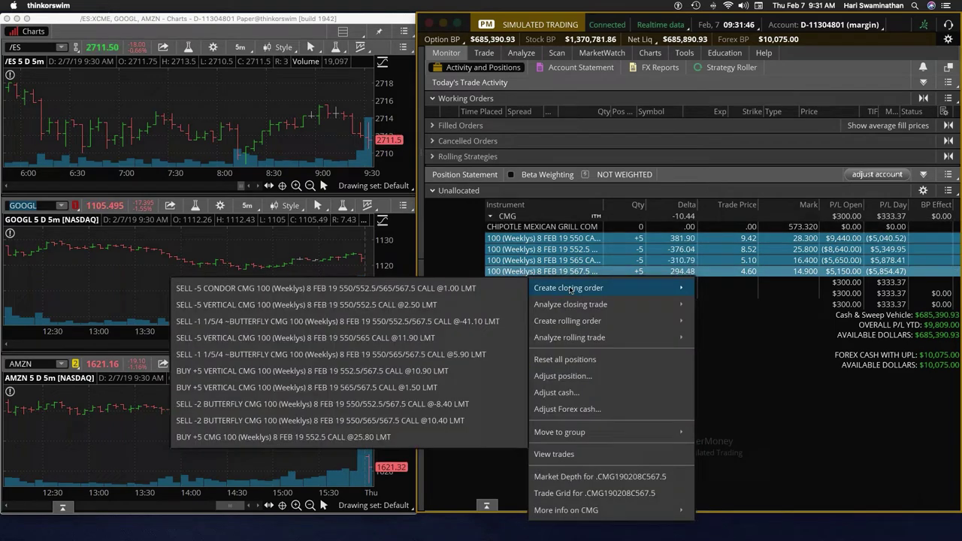
left_click(482, 289)
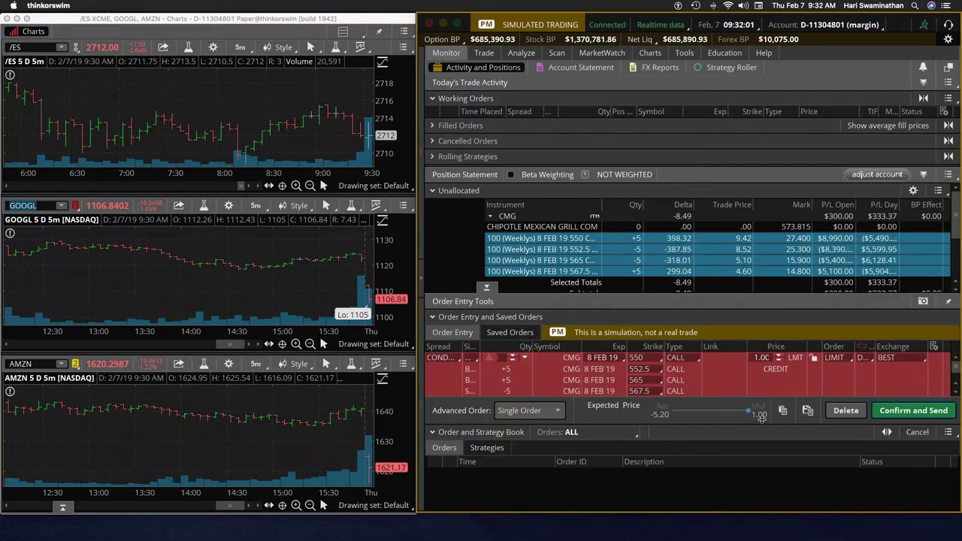
left_click(909, 413)
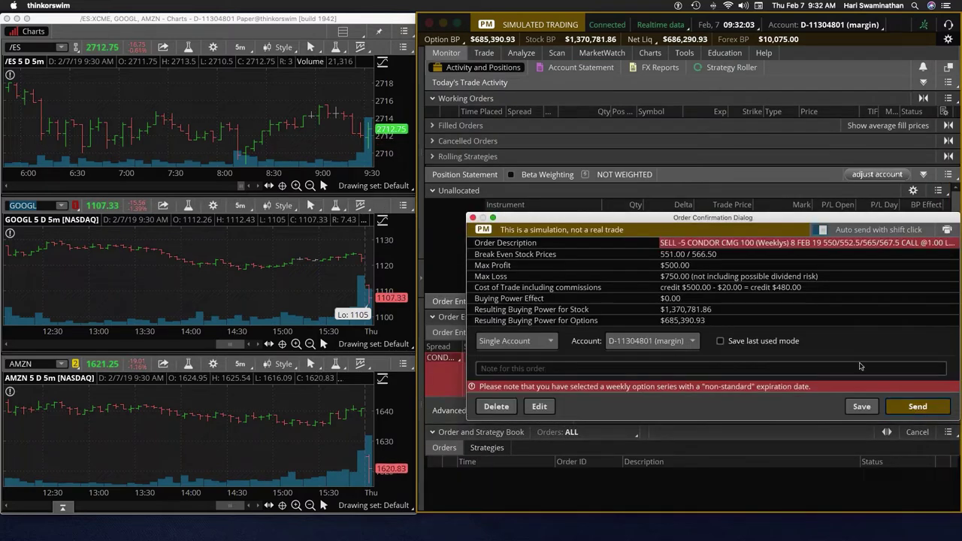
left_click(919, 406)
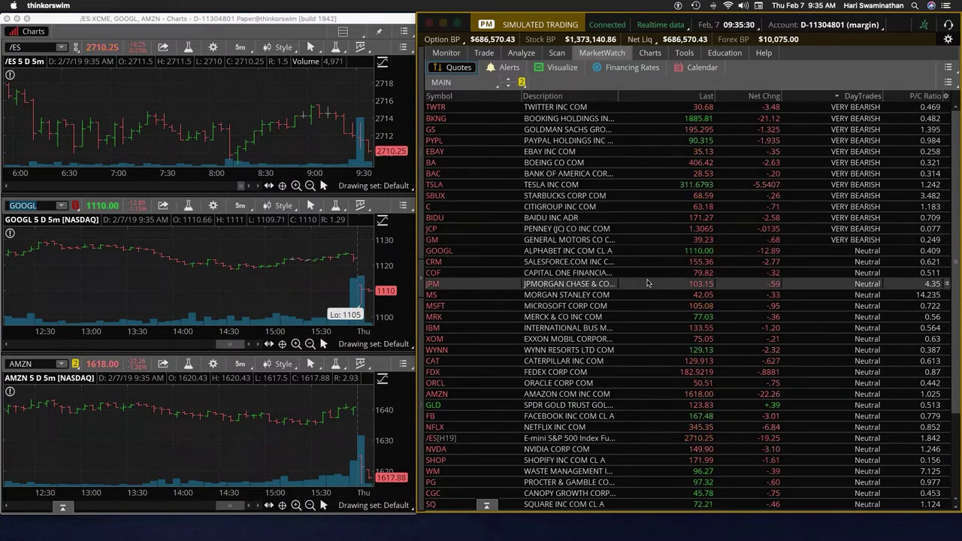
Step: Switch the Analyze risk view to GOOGL options
scroll(651, 279, "down", 3)
left_click(525, 52)
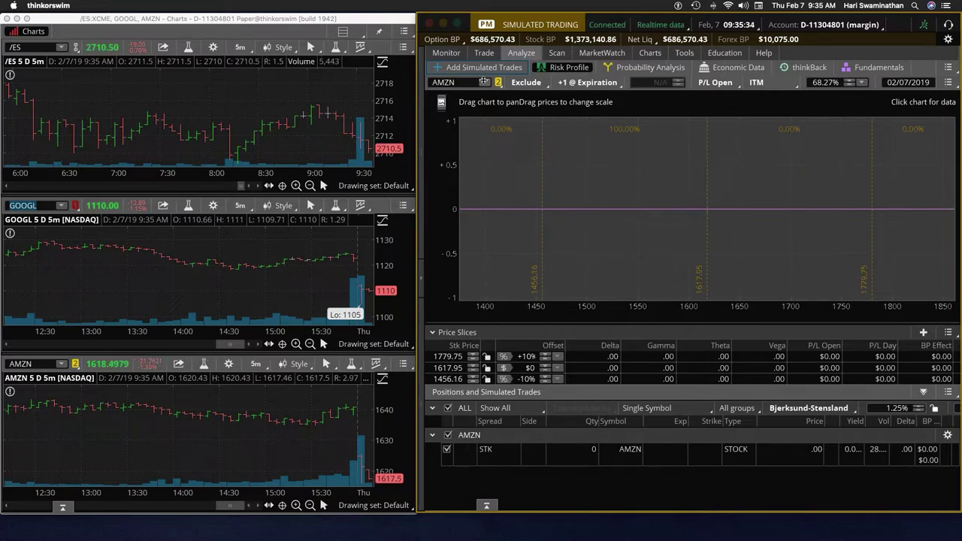
left_click(483, 81)
left_click(814, 254)
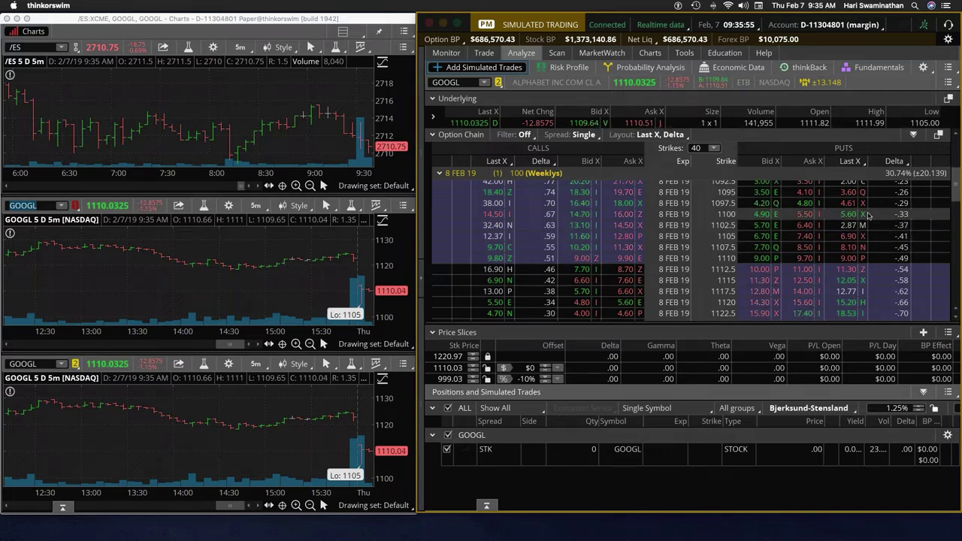
Step: Buy five GOOGL 8 FEB 19 1100 puts at a 5.60 limit to open
left_click(792, 217)
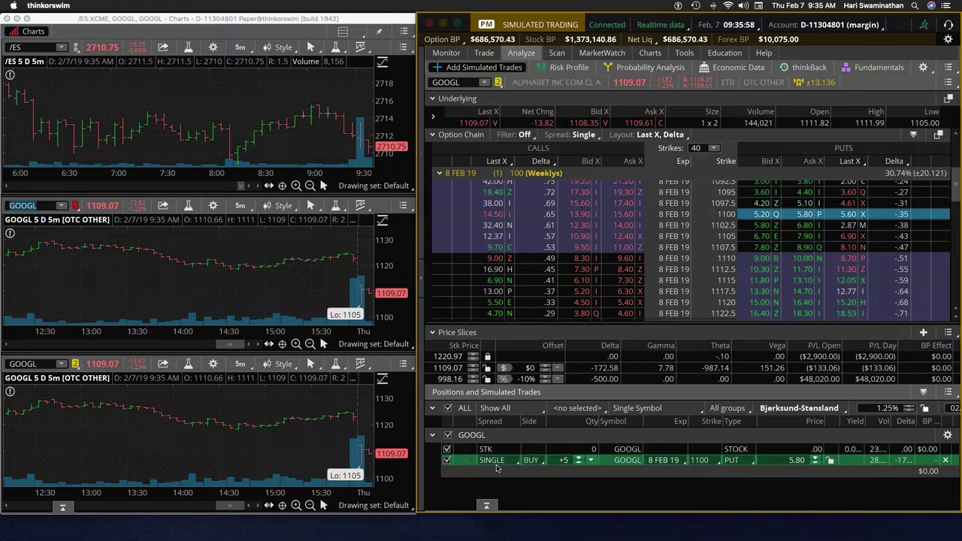
right_click(467, 460)
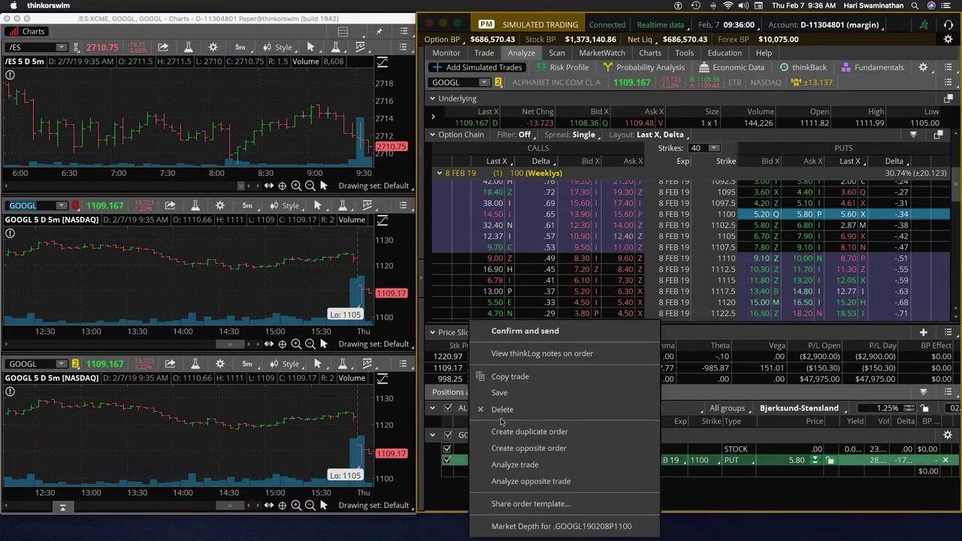
left_click(530, 432)
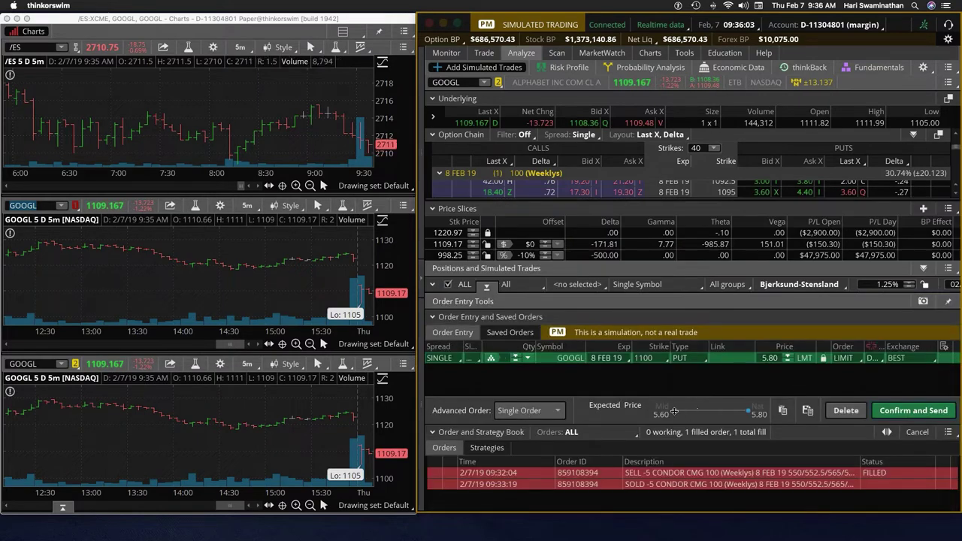
left_click(913, 411)
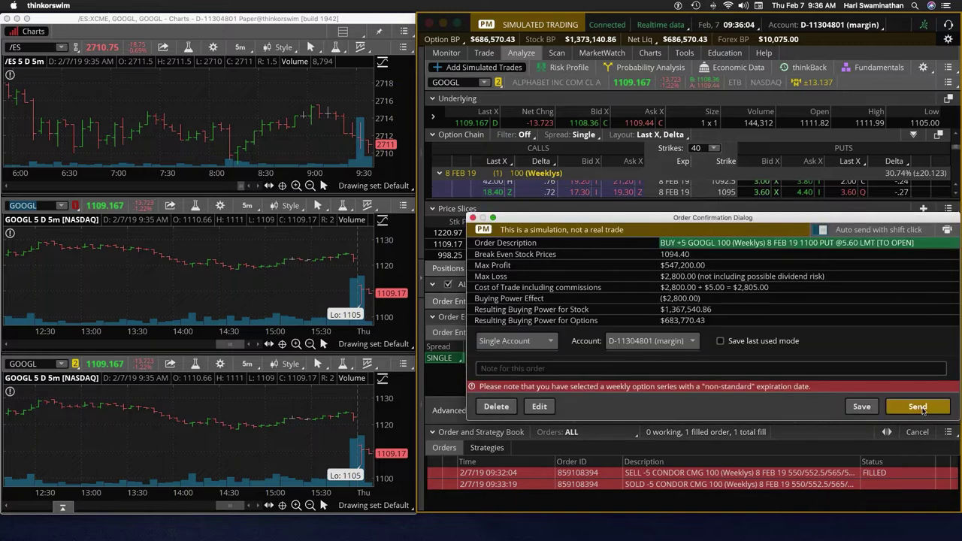
left_click(913, 400)
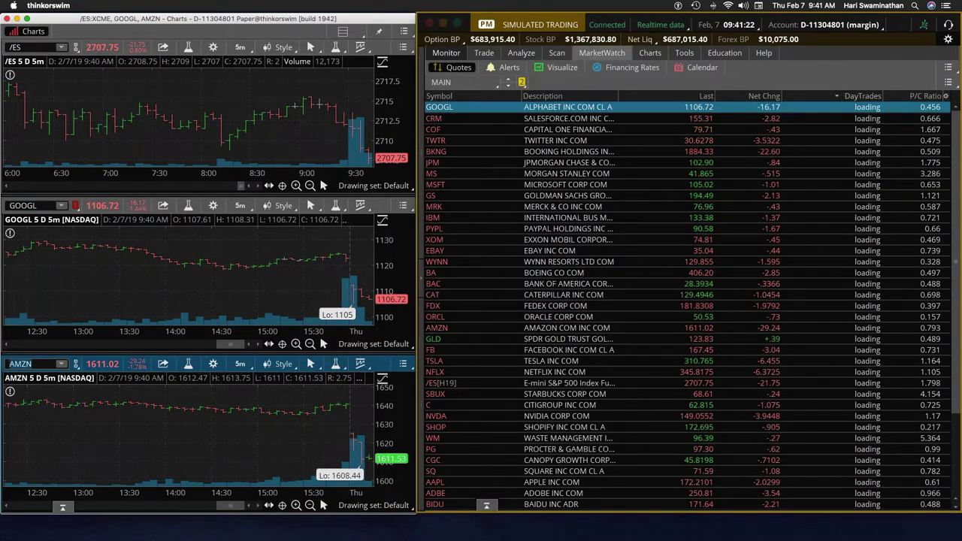
Step: Sell two of the GOOGL 1100 puts to close, then return to the MarketWatch quotes
left_click(446, 53)
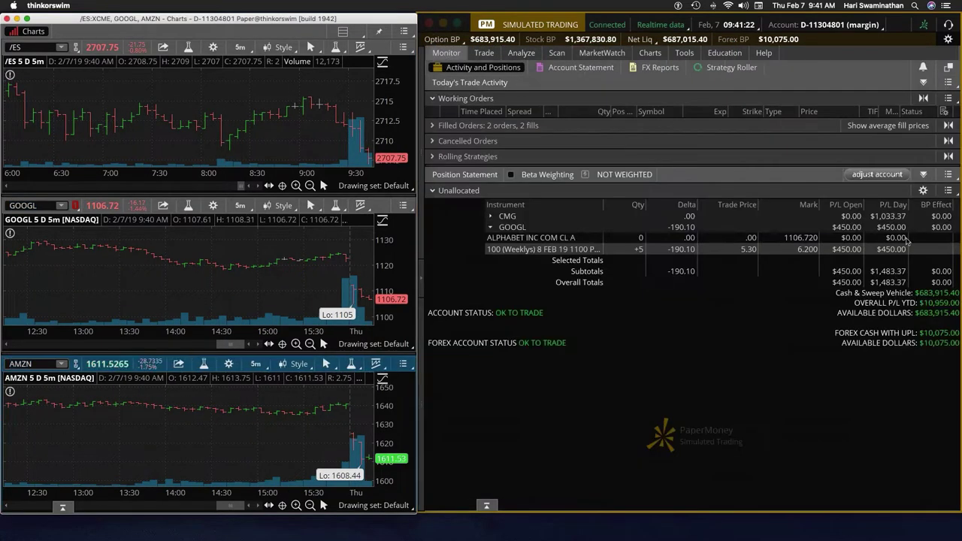
right_click(551, 253)
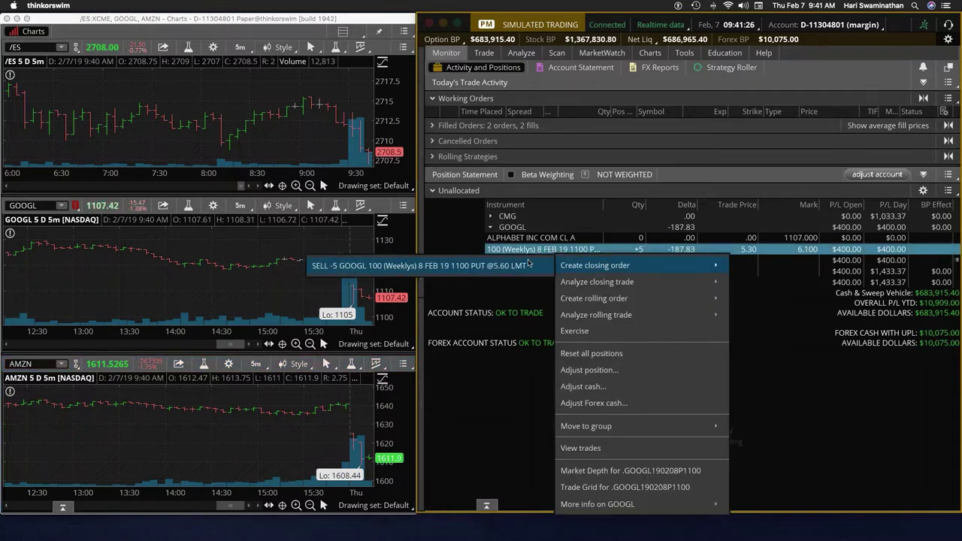
left_click(595, 265)
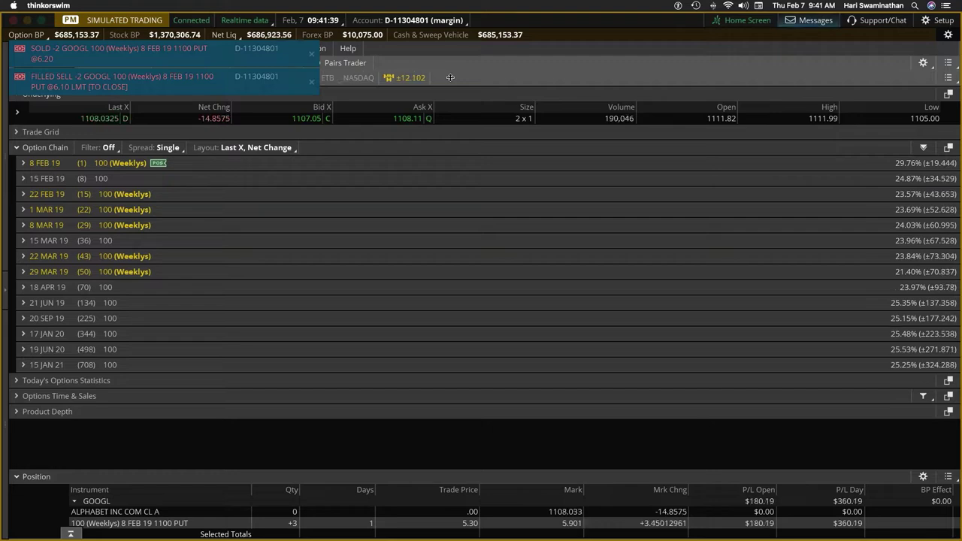
left_click(40, 19)
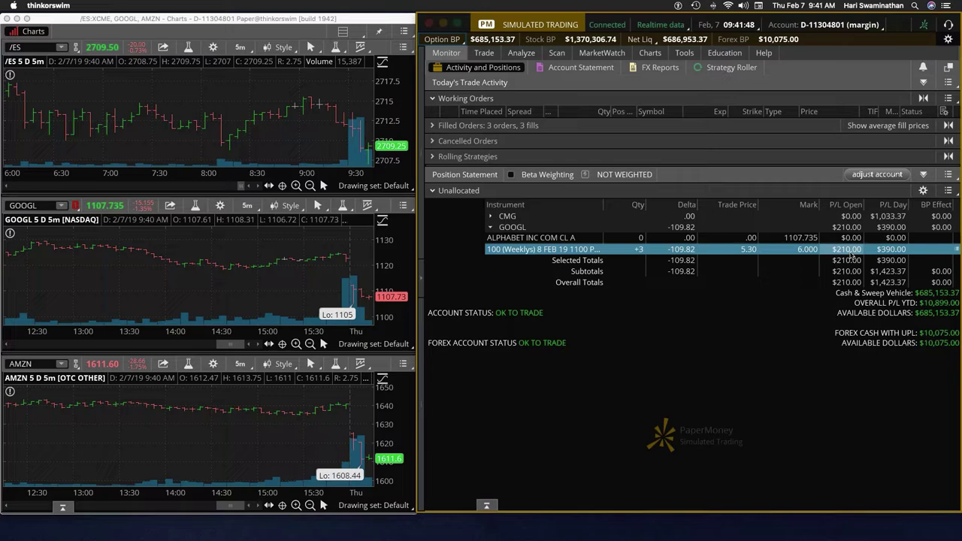
left_click(602, 52)
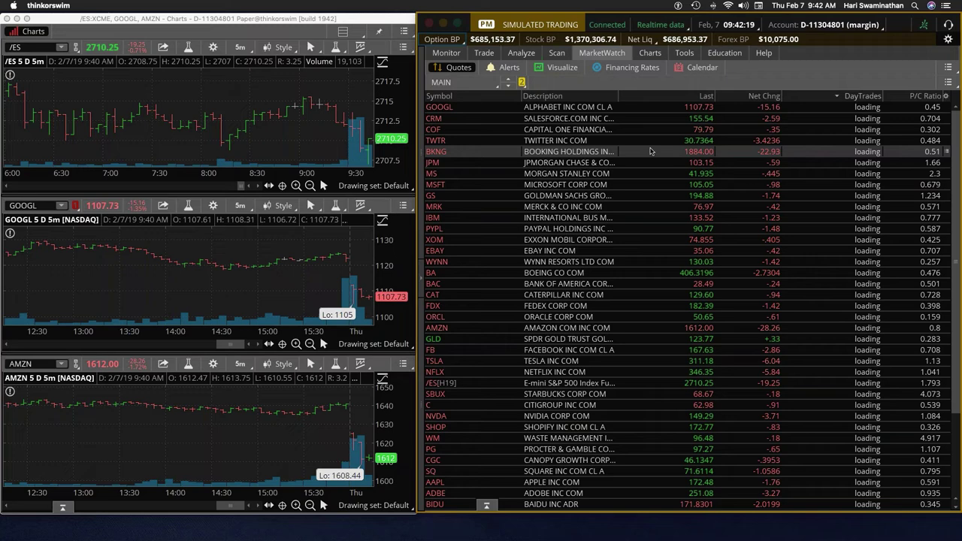
Step: Send a SELL -3 closing order for the remaining GOOGL 8 FEB 19 1100 puts
left_click(448, 53)
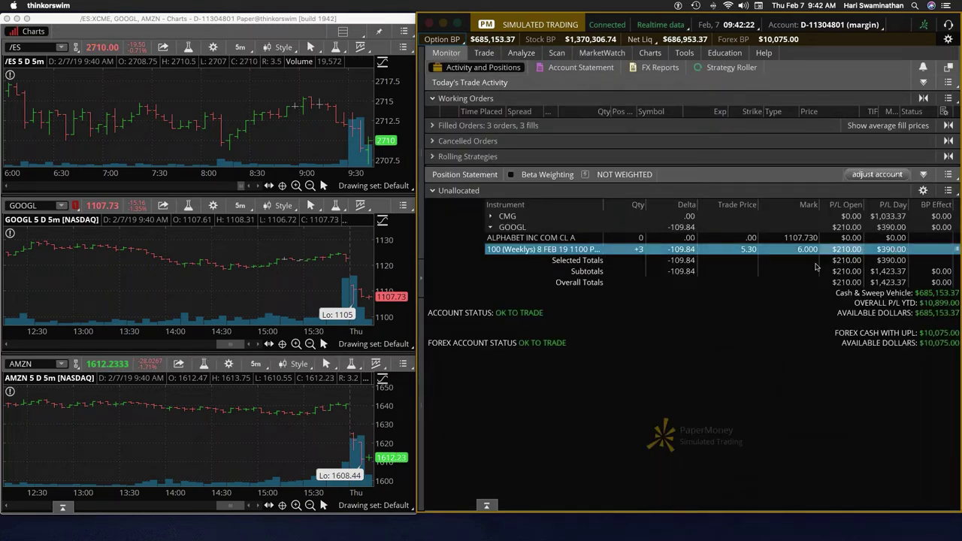
right_click(534, 253)
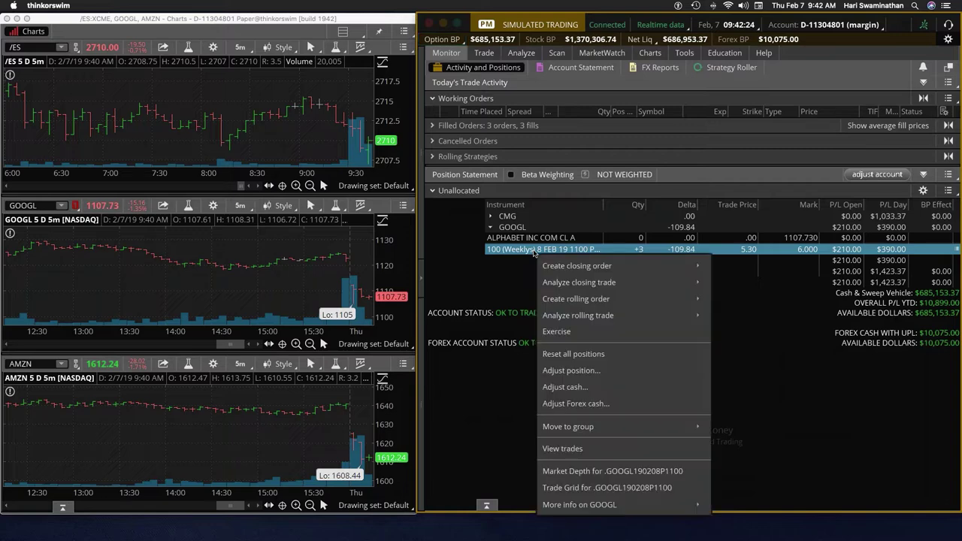
left_click(481, 266)
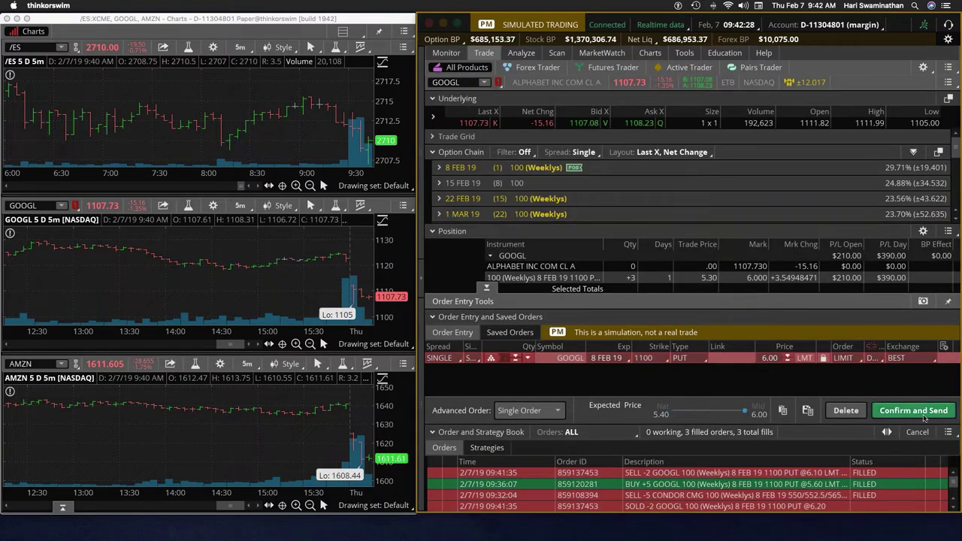
left_click(914, 412)
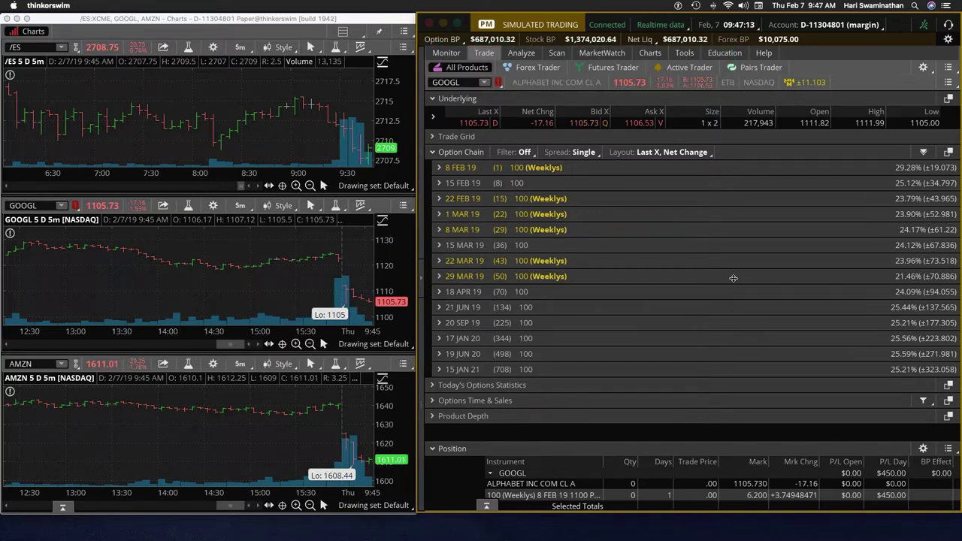
left_click(457, 54)
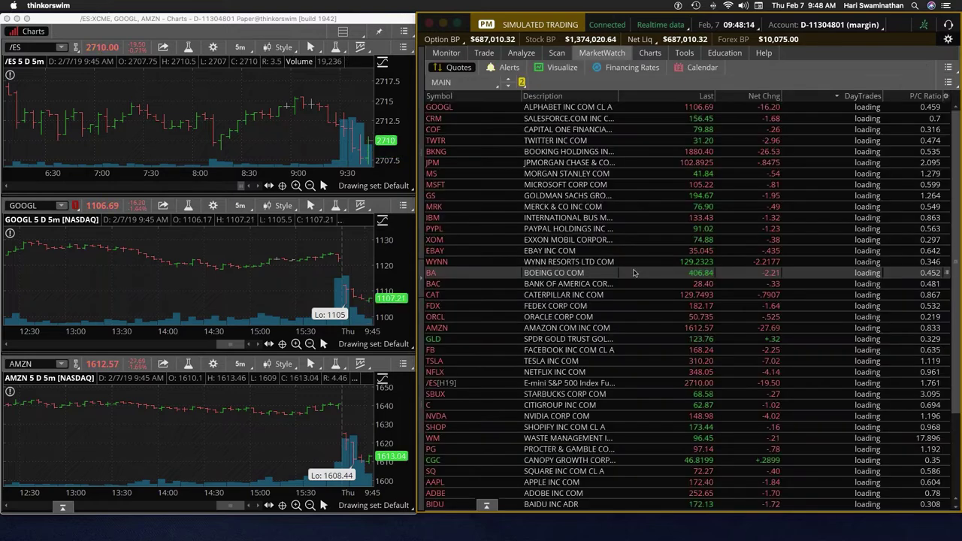
Step: Load the SPX option chain in the Analyze view
left_click(521, 53)
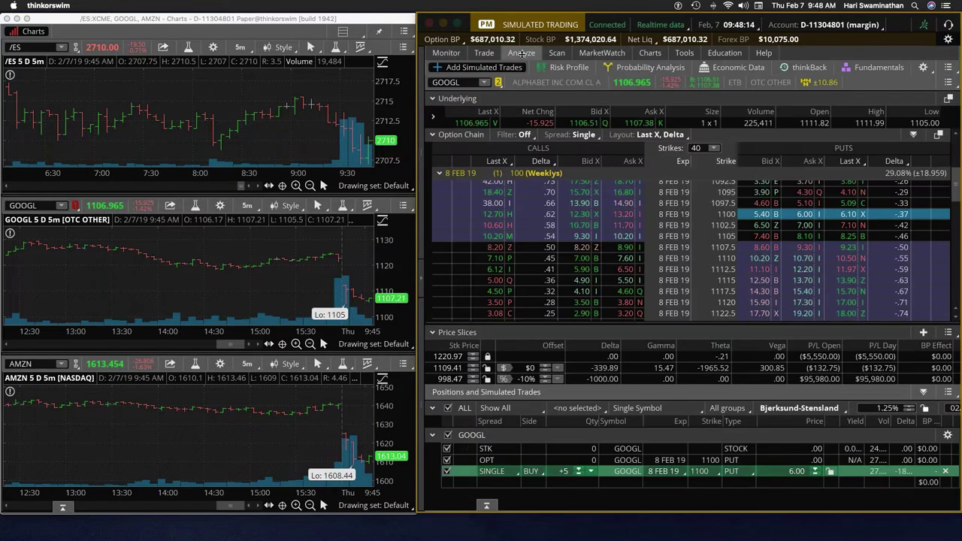
type("SPX")
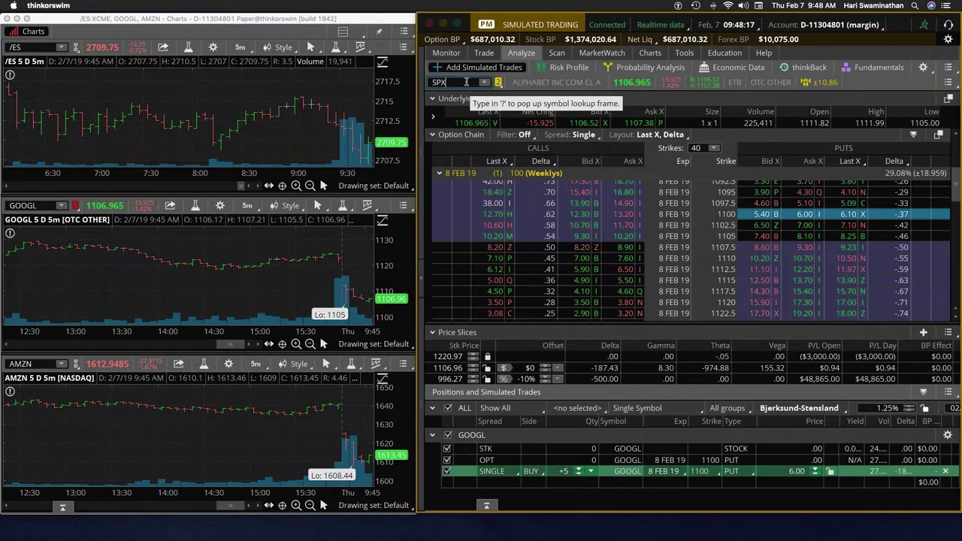
key("Return")
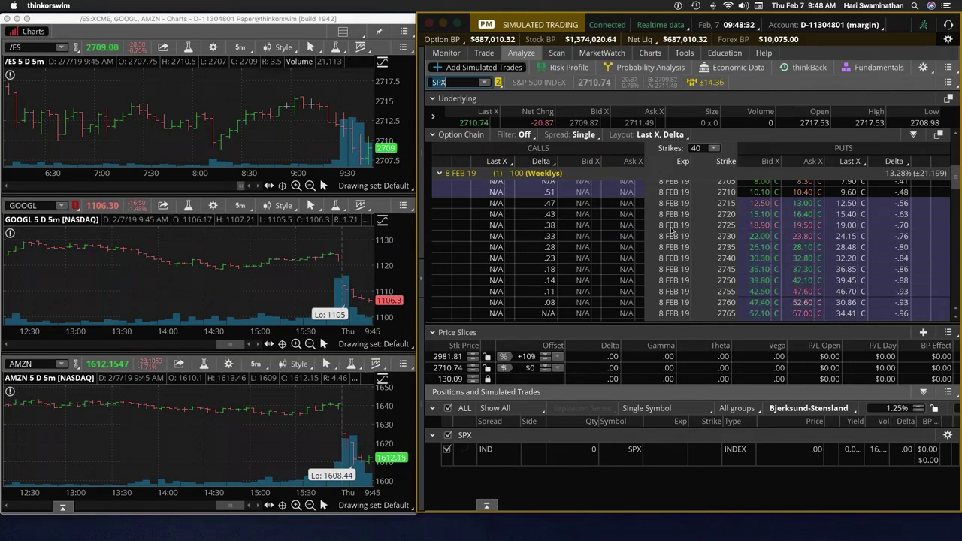
scroll(673, 232, "up", 3)
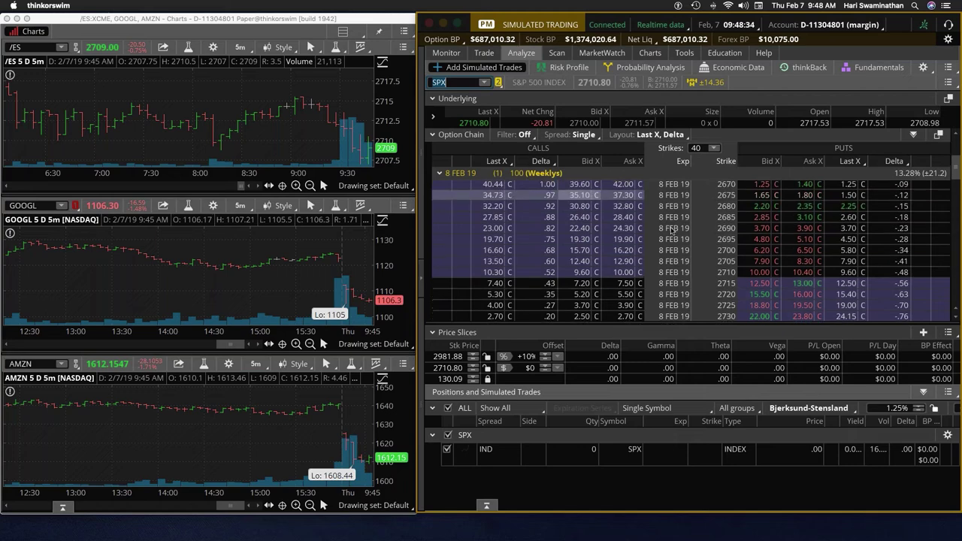
scroll(673, 230, "down", 3)
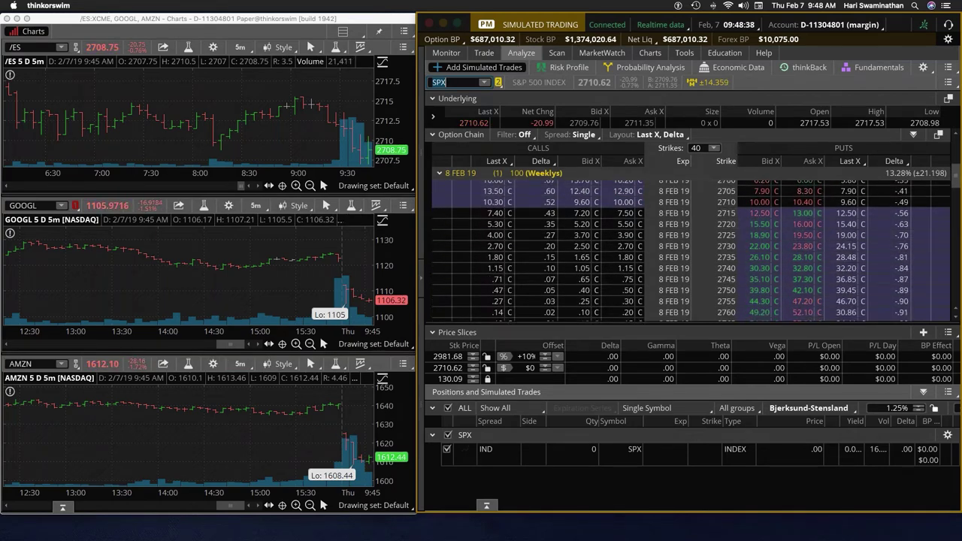
Step: Buy three SPX 8 FEB 19 2720 calls, lowering the simulated quantity from 5 to 3
left_click(709, 227)
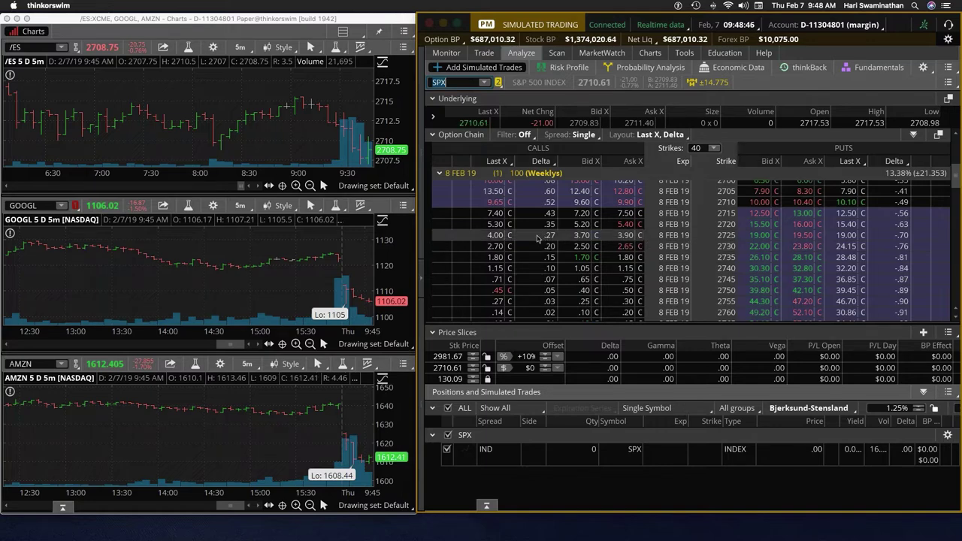
left_click(610, 227)
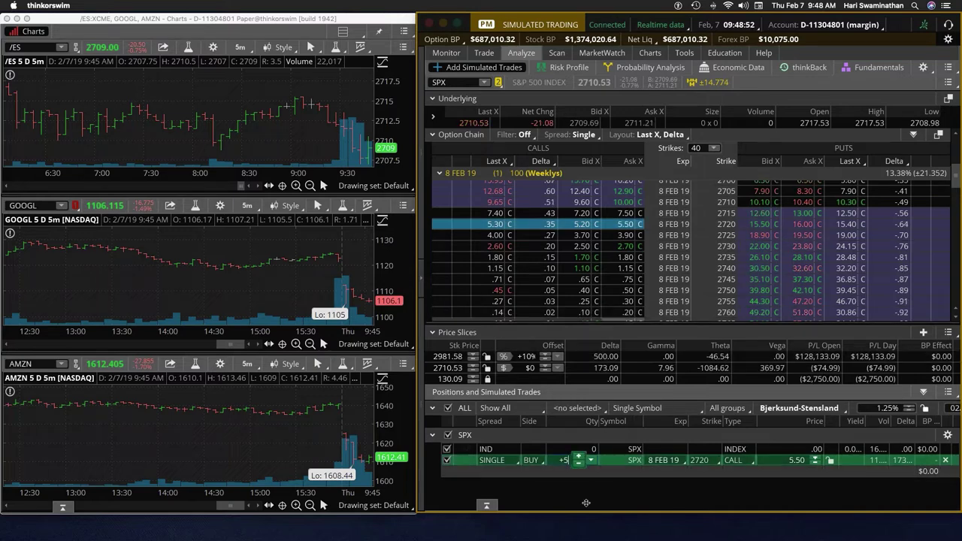
key("Down")
key("Down")
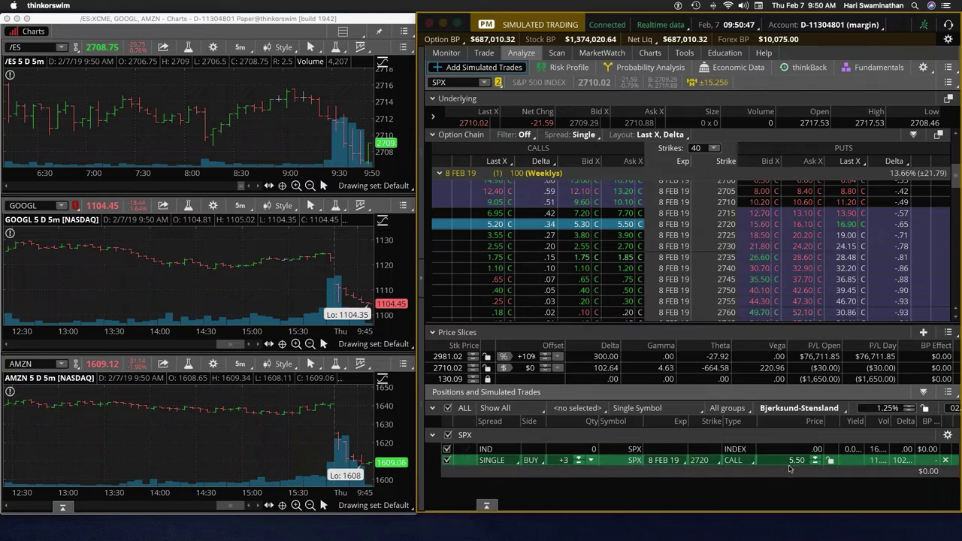
right_click(463, 460)
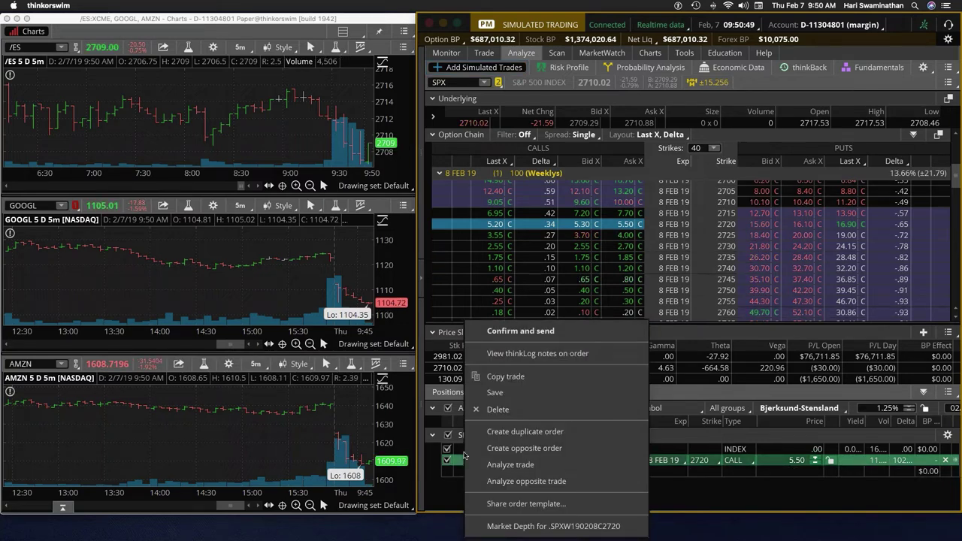
left_click(511, 430)
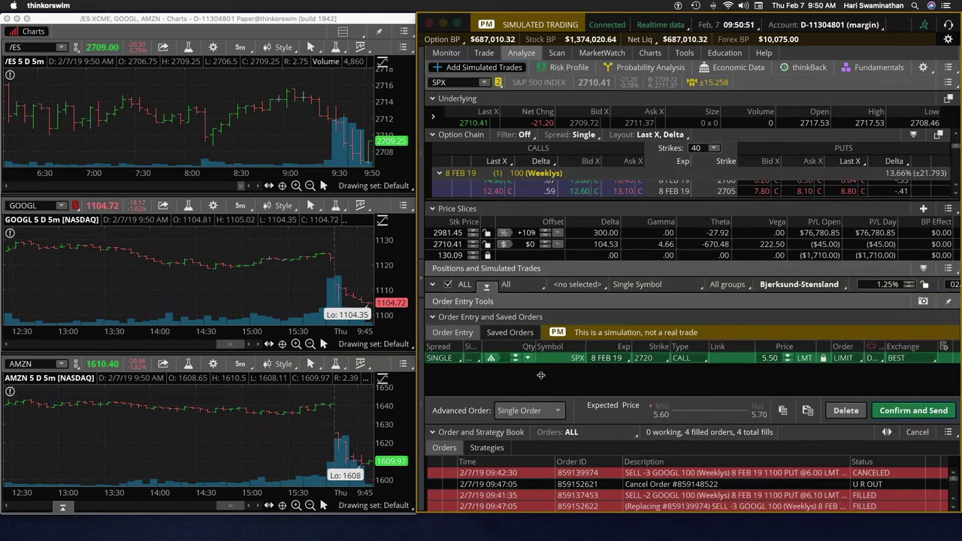
left_click(914, 411)
left_click(920, 404)
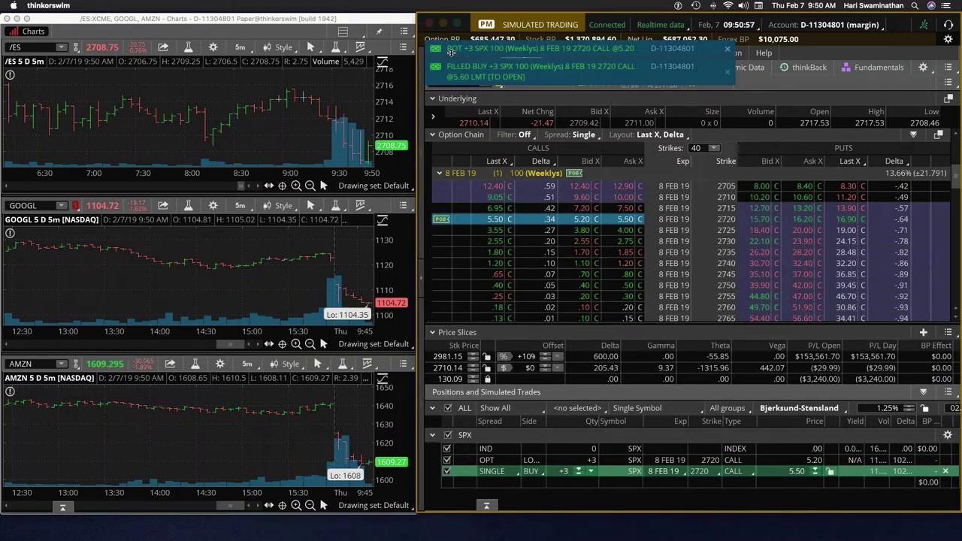
Step: Dismiss the order fill notifications to get back to the account view
left_click(615, 66)
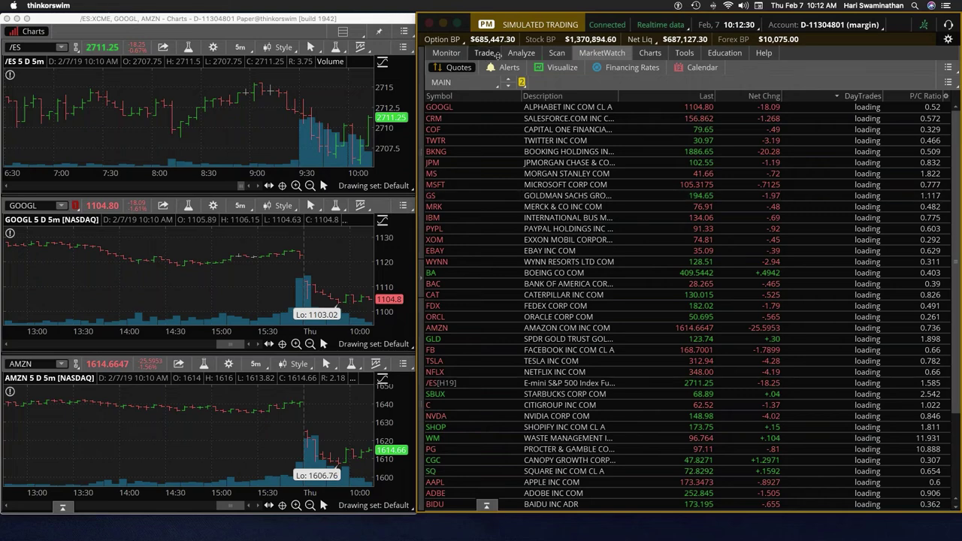
Step: Create a SELL -3 closing order for the SPX 2720 calls, nudging the limit price up
left_click(446, 53)
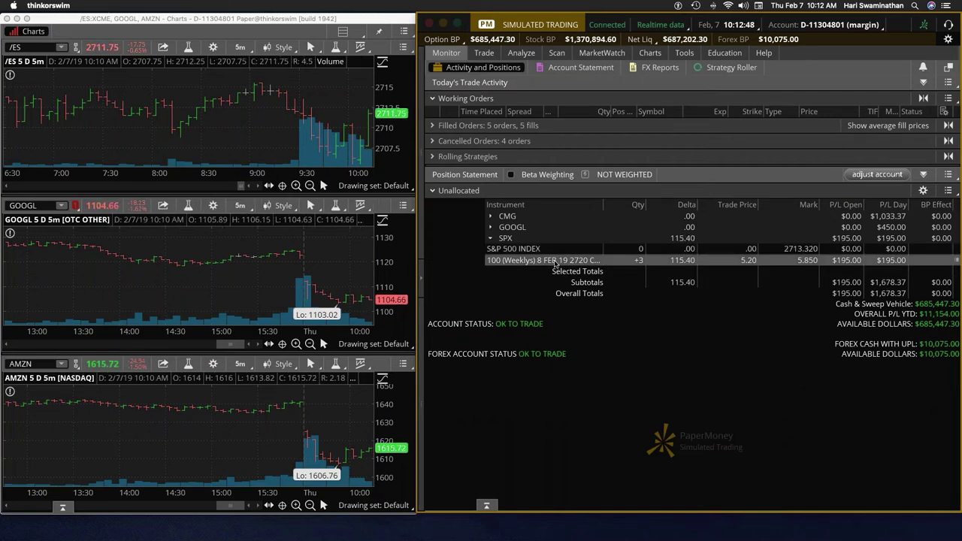
right_click(555, 263)
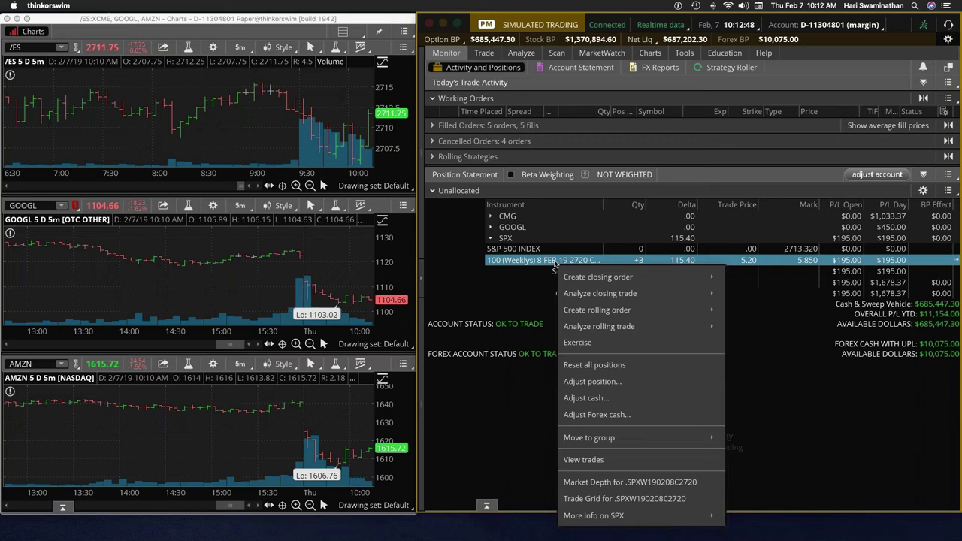
mouse_move(602, 278)
left_click(521, 277)
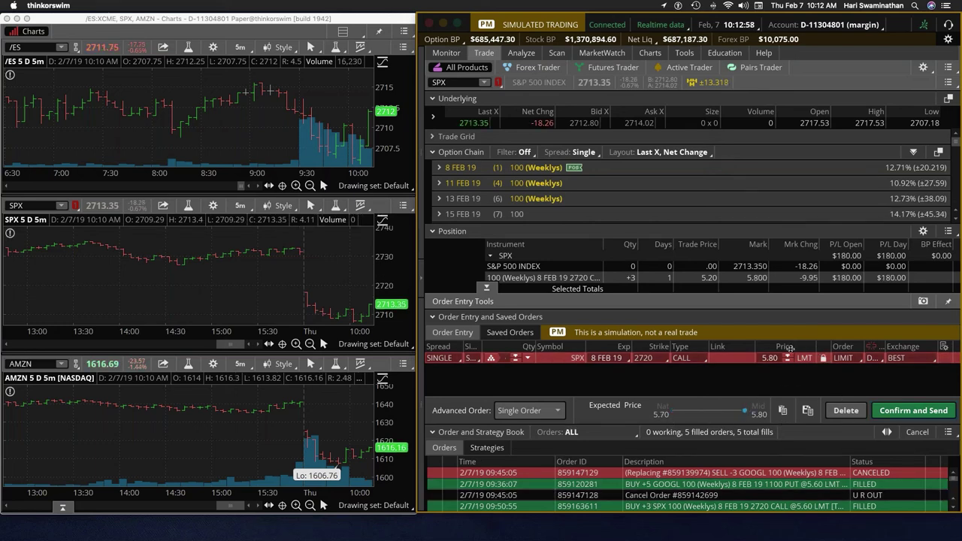
left_click(788, 355)
left_click(788, 354)
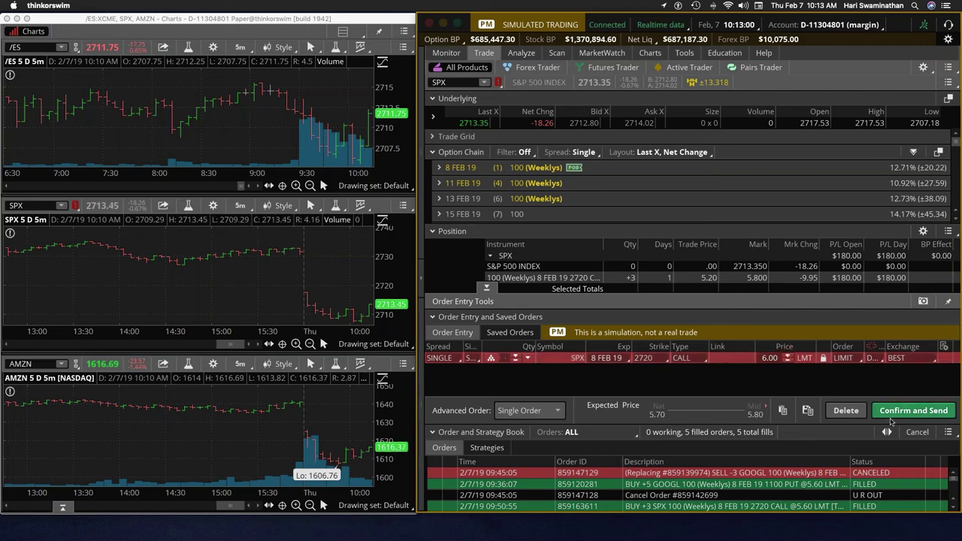